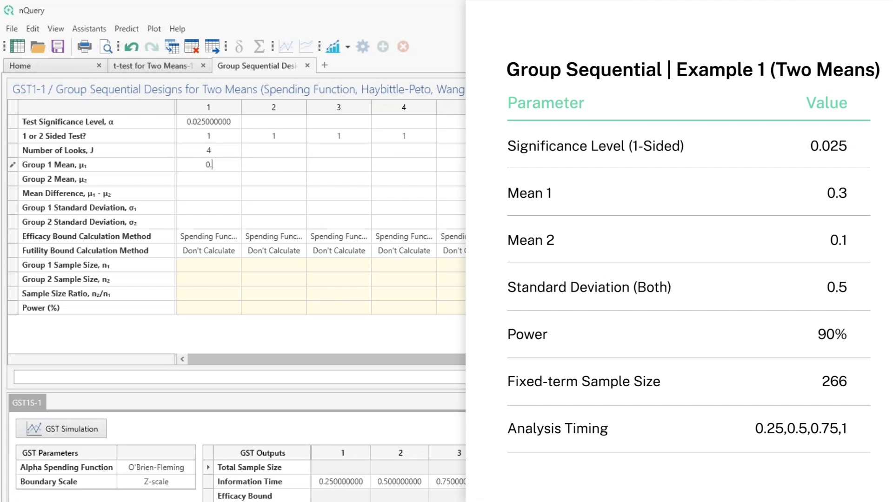
Enter 0.3 as the Group 1 mean and 0.1 as the Group 2 mean in column 1
key(Return)
text(0.1)
key(Return)
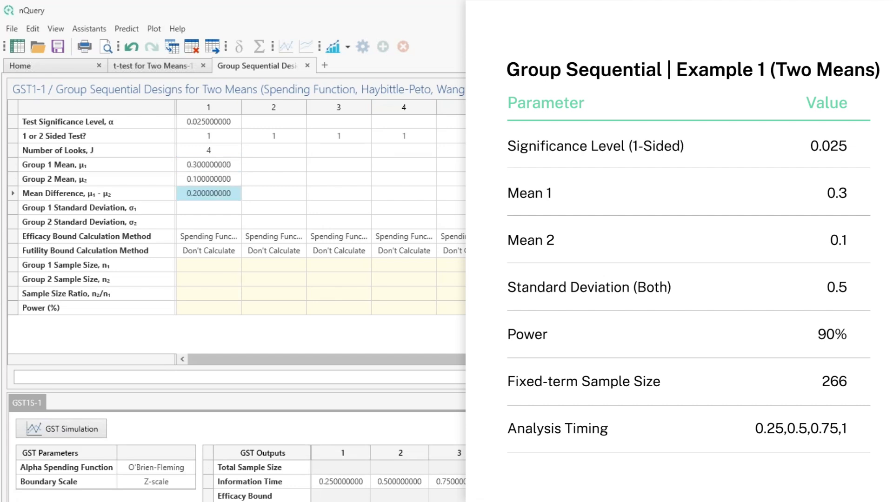
Set both the Group 1 and Group 2 standard deviations to 0.5 in column 1
key(Return)
text(0.5)
key(Return)
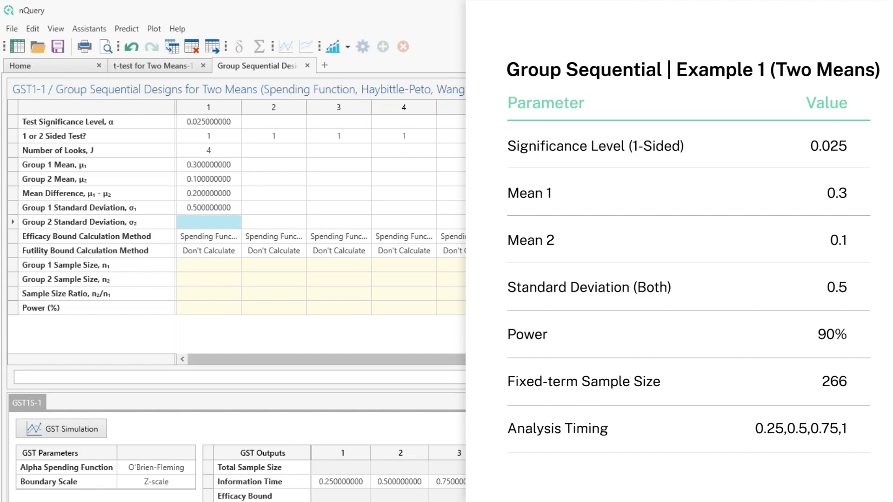
text(0.5)
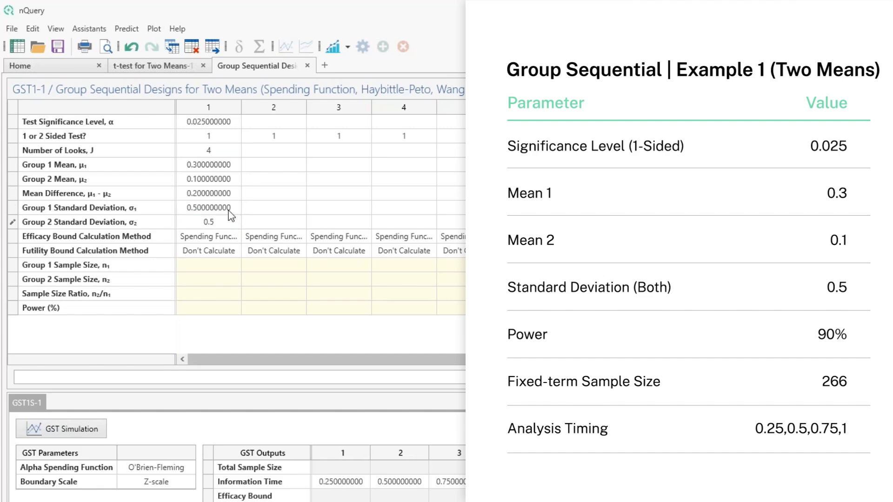
key(Return)
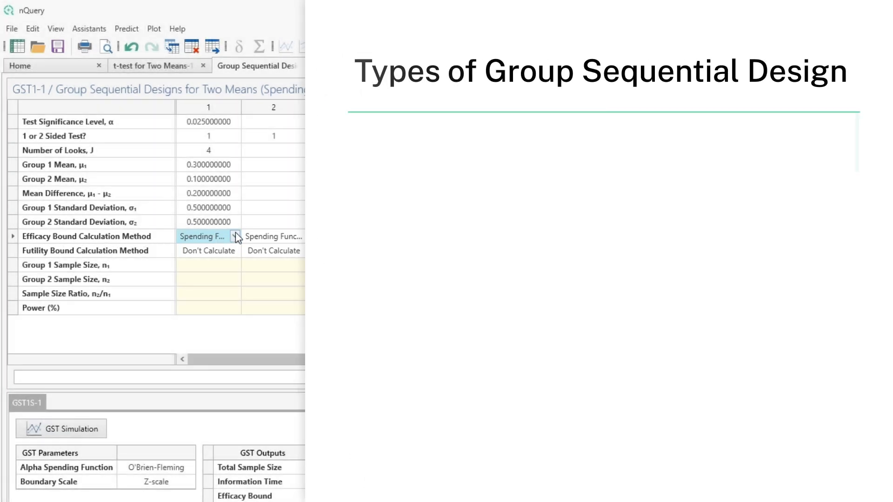
Choose Spending Function as the efficacy bound calculation method in column 1
click(235, 237)
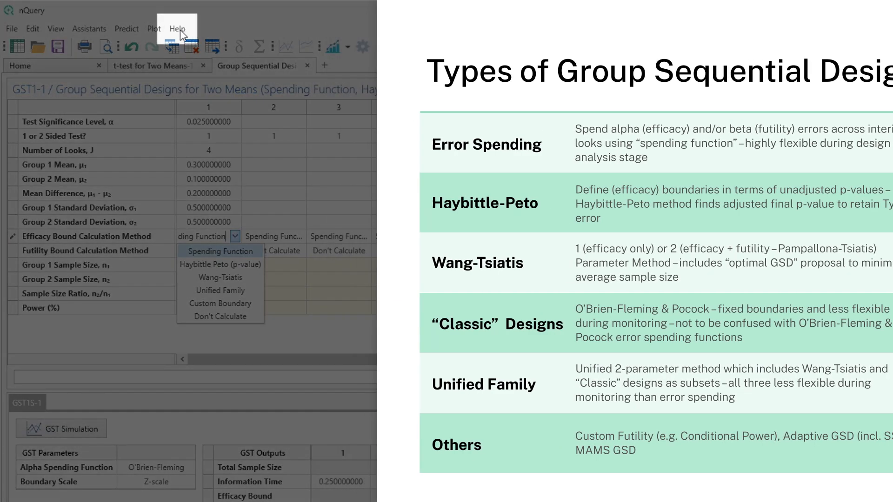
click(180, 30)
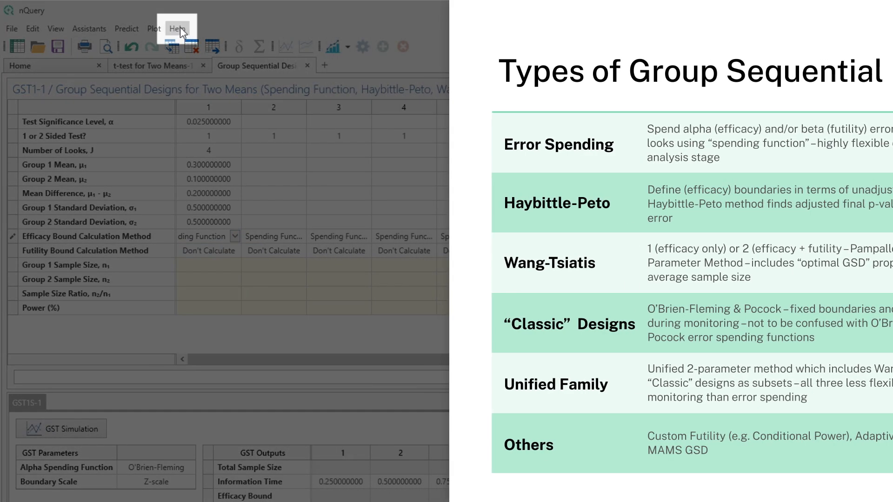
click(180, 27)
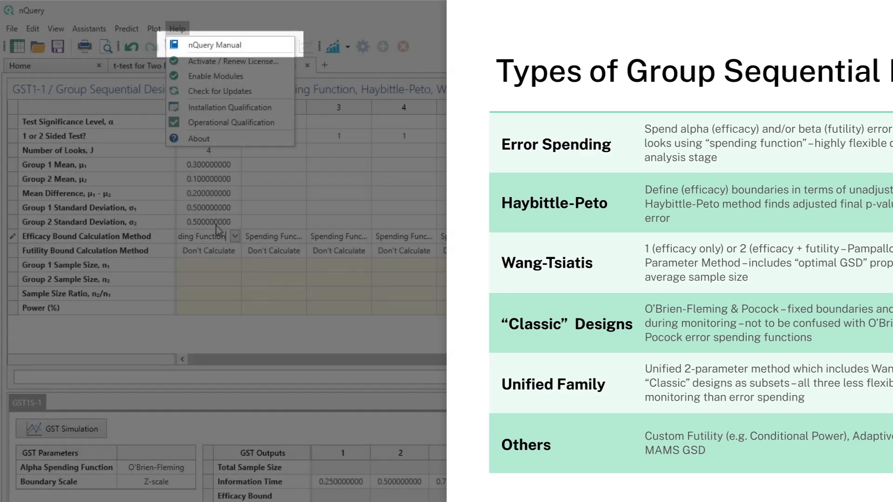
click(234, 237)
click(233, 237)
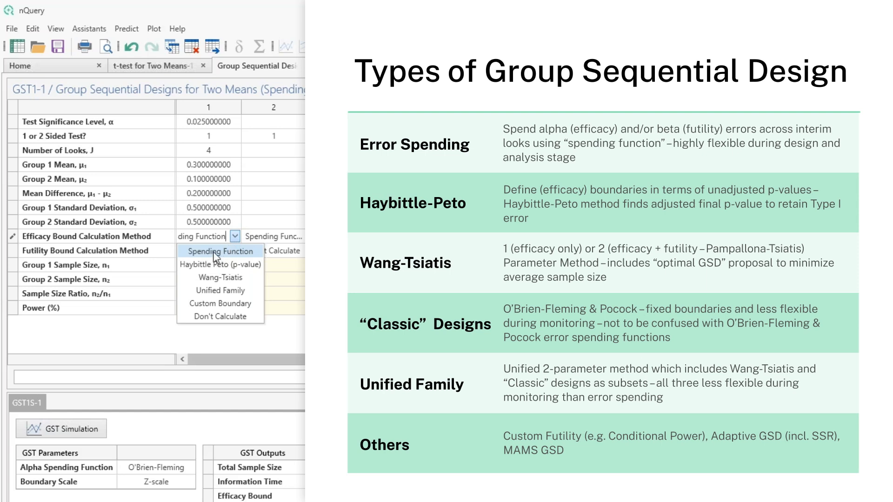
click(217, 254)
Set column 1's futility bound calculation method to Spending Function and choose O'Brien-Fleming as the alpha spending function
click(234, 252)
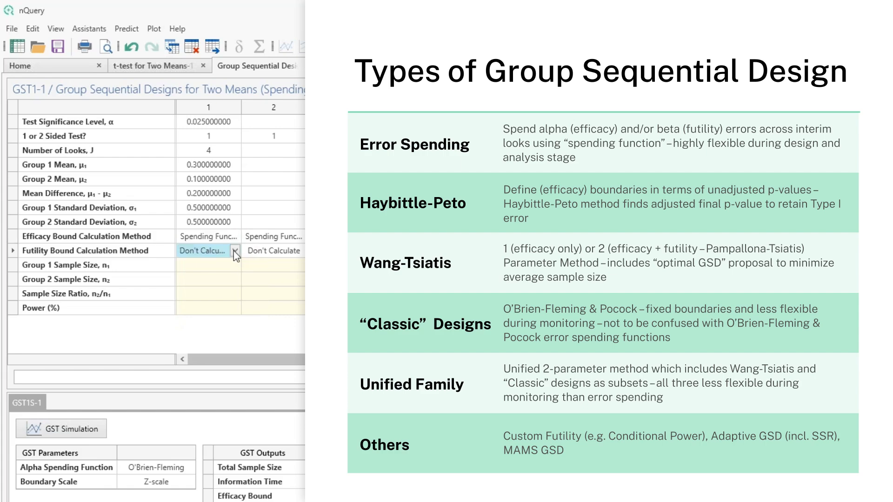
click(234, 252)
click(210, 263)
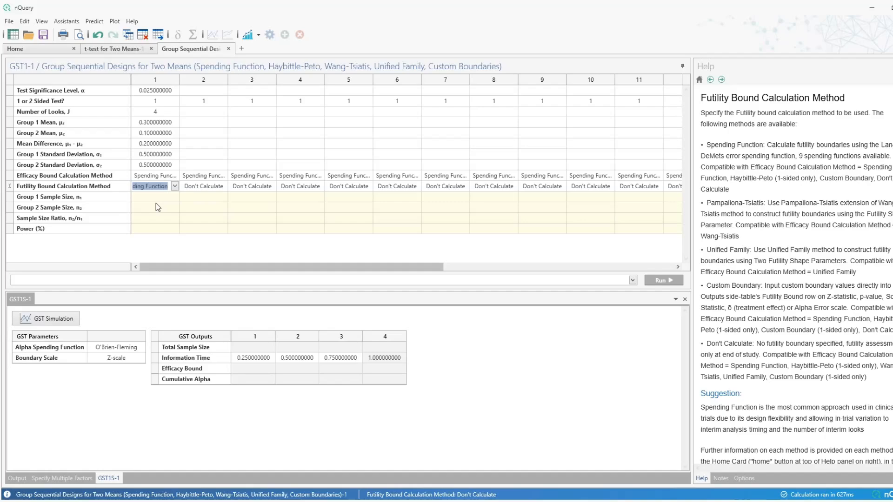
click(164, 217)
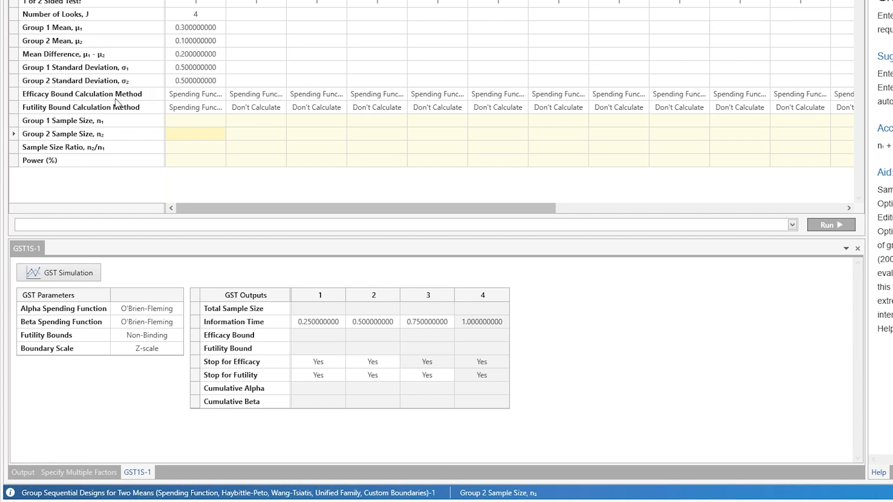
click(180, 312)
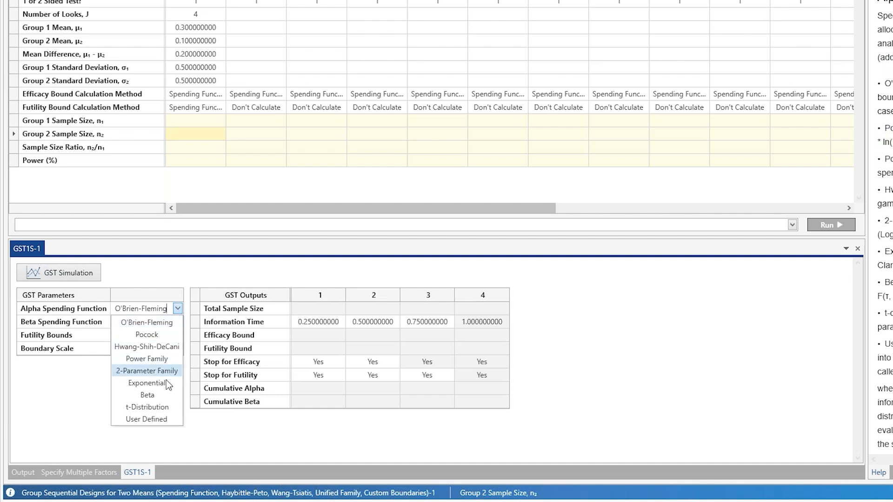
click(169, 323)
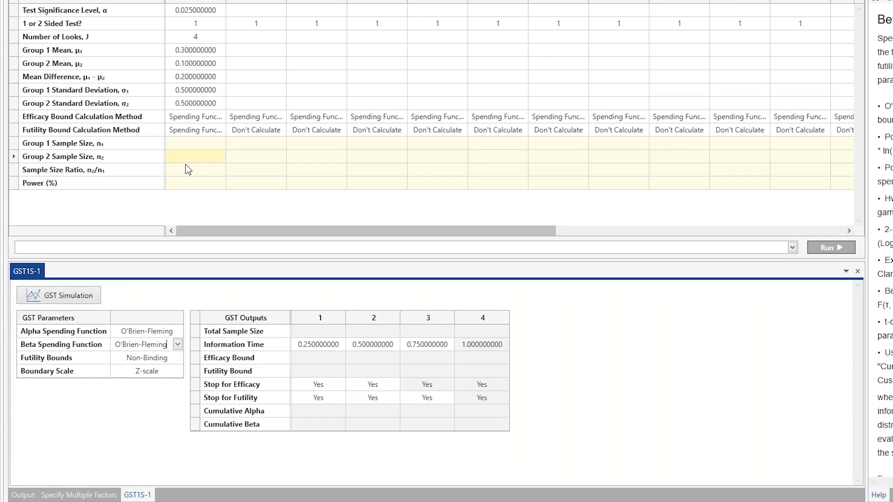
Enter a sample size ratio of 1 and a power of 90% to calculate the group sample sizes
click(188, 170)
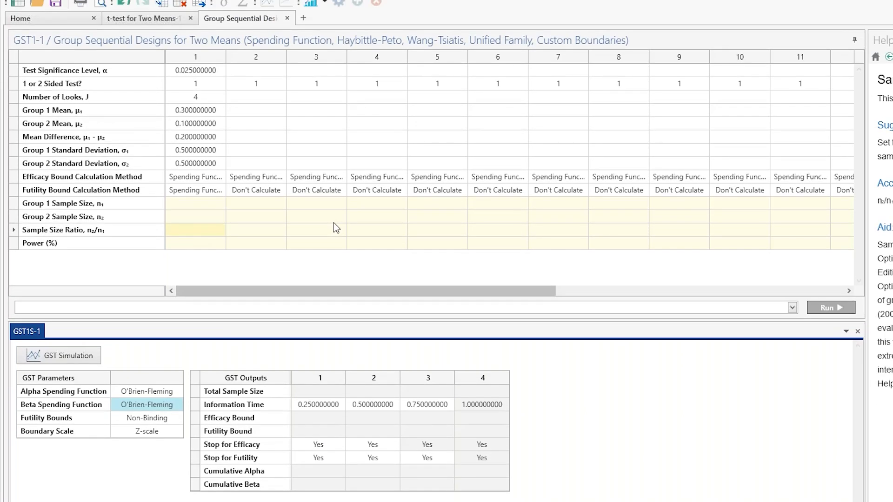
text(1)
key(Return)
text(90)
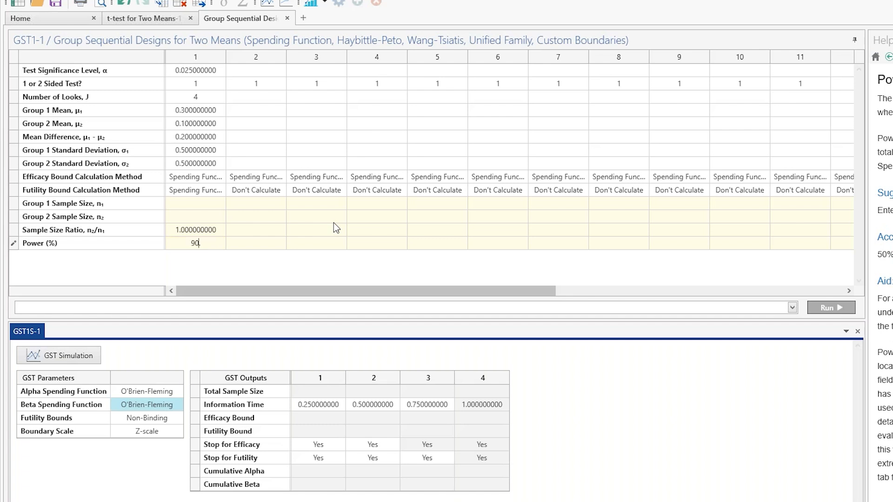
key(Return)
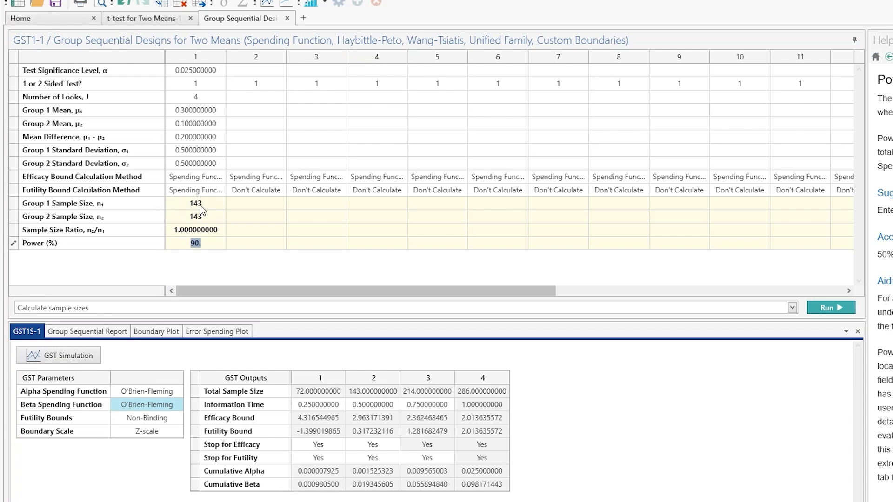
Check the sample size per group in the fixed-term t-test design, and return to the group sequential table
click(144, 18)
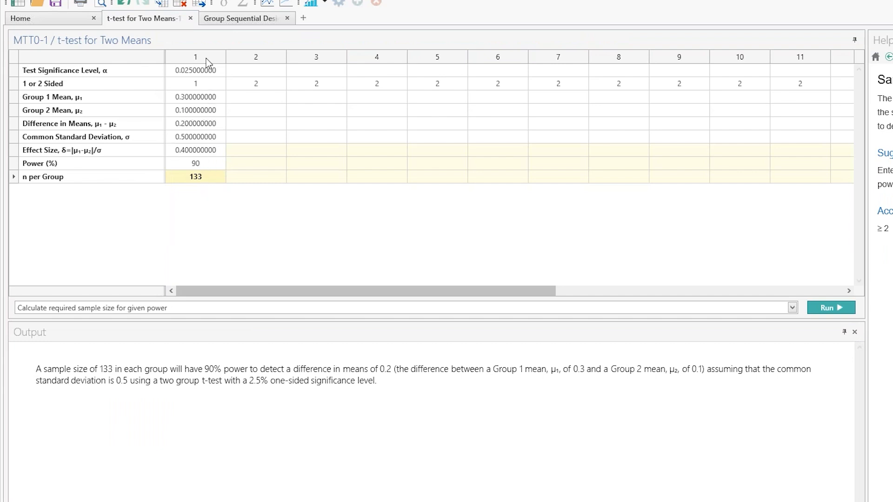
click(235, 20)
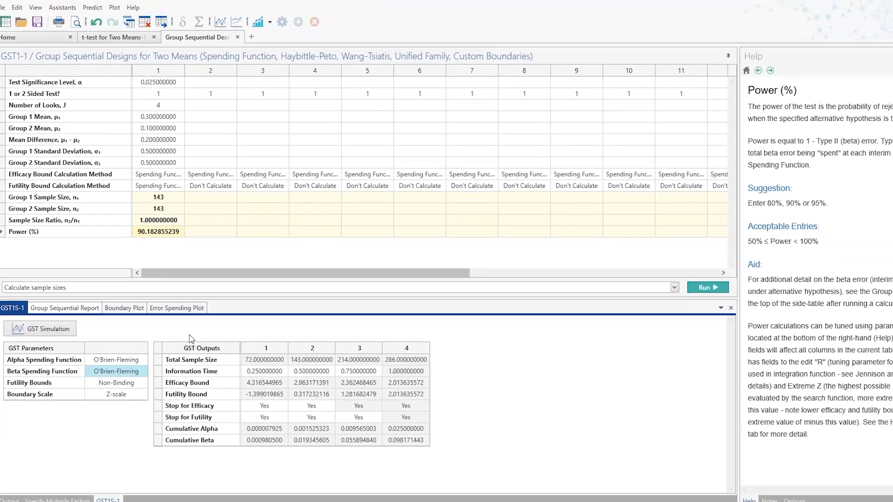
Open the group sequential report in an enlarged pane and examine the expected sample sizes under H0 and H1
click(65, 308)
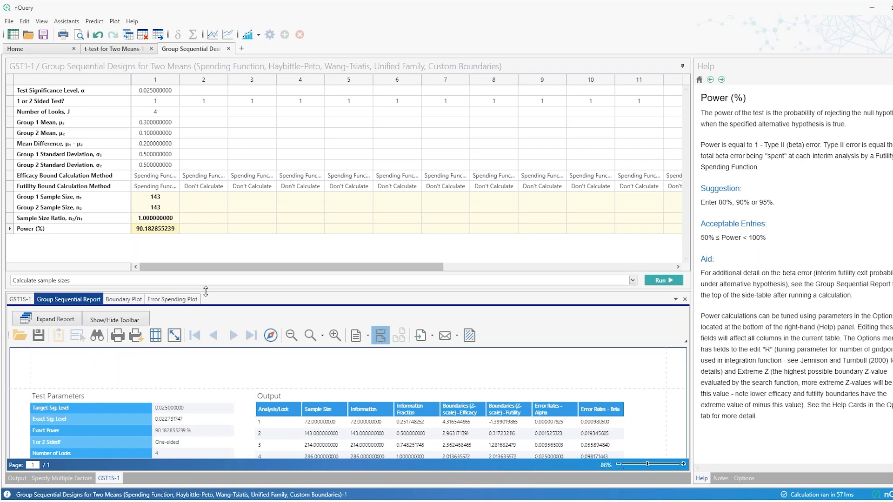
drag(205, 291, 219, 264)
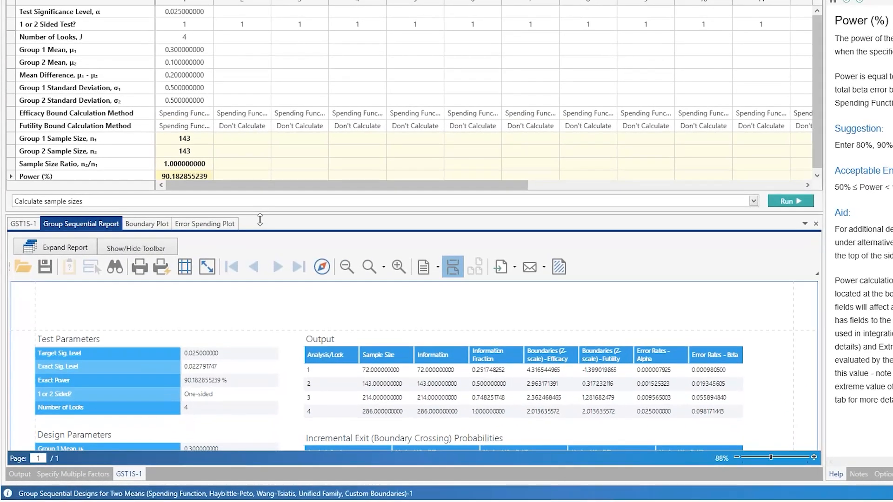
drag(260, 220, 260, 227)
scroll(224, 363, down, 6)
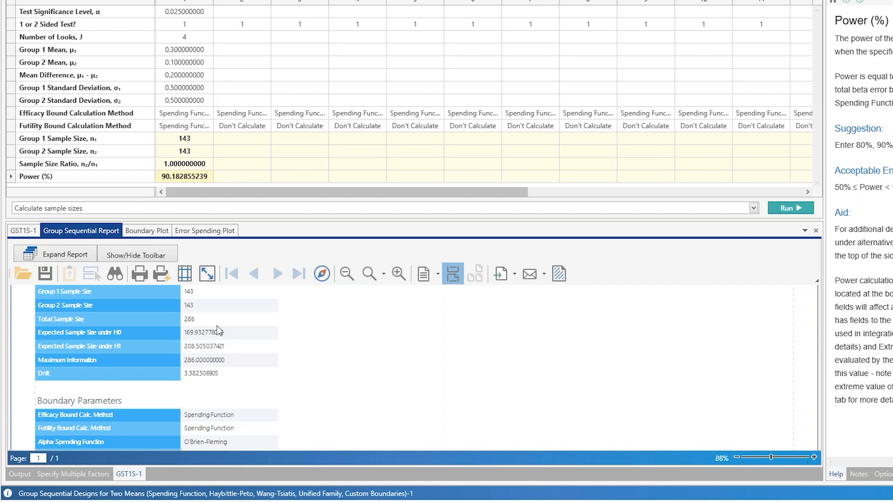
Examine the boundary plot and the error spending plot, and go back to the GST parameters and outputs
click(152, 235)
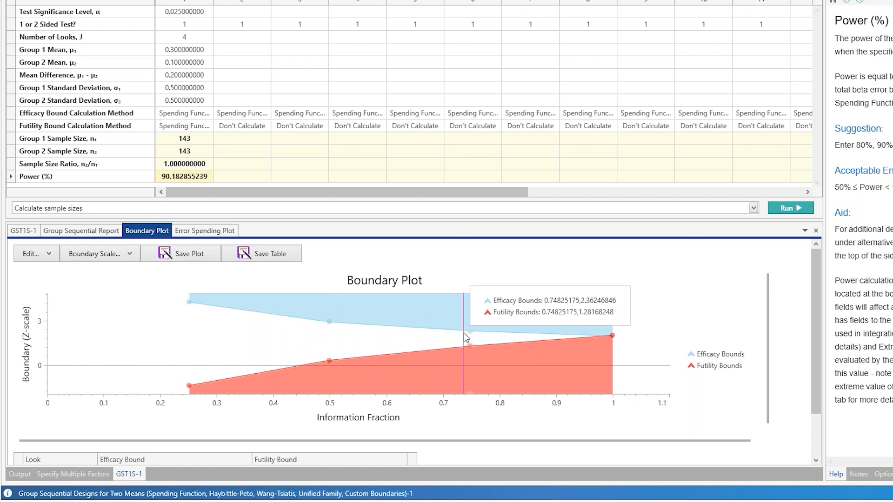
click(187, 232)
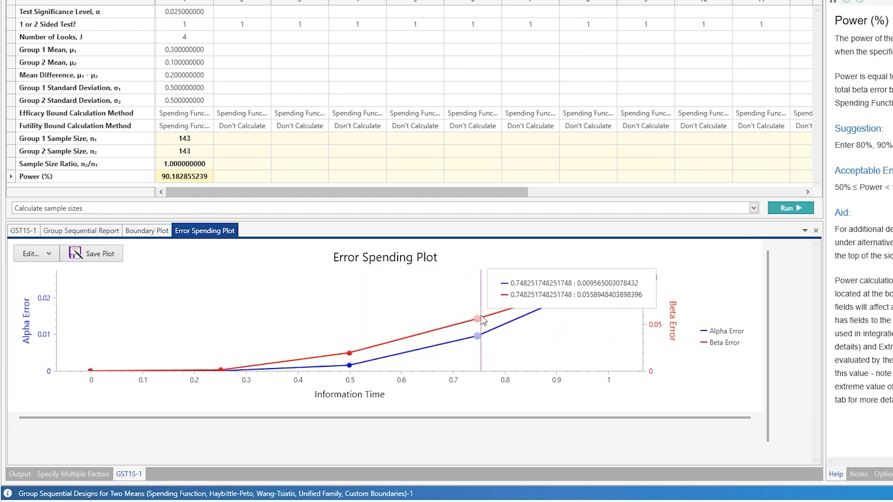
click(22, 232)
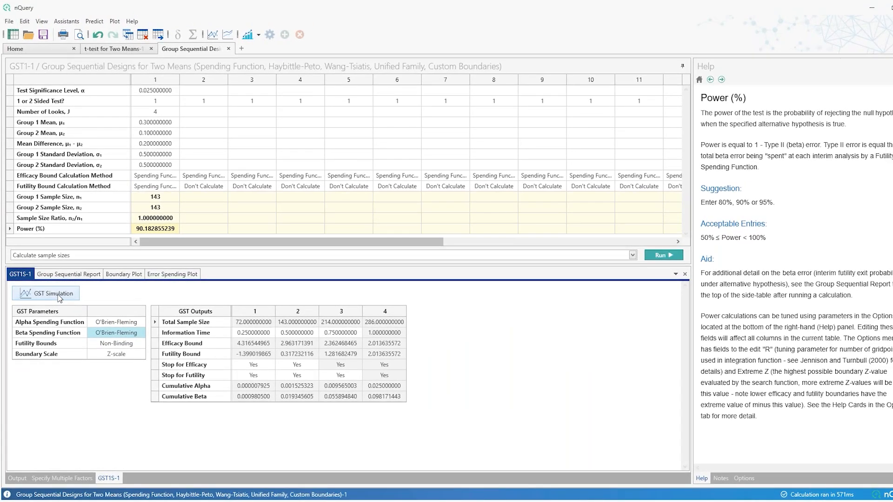
Start a GST simulation from the calculated design and accept its prefilled simulation inputs
click(59, 296)
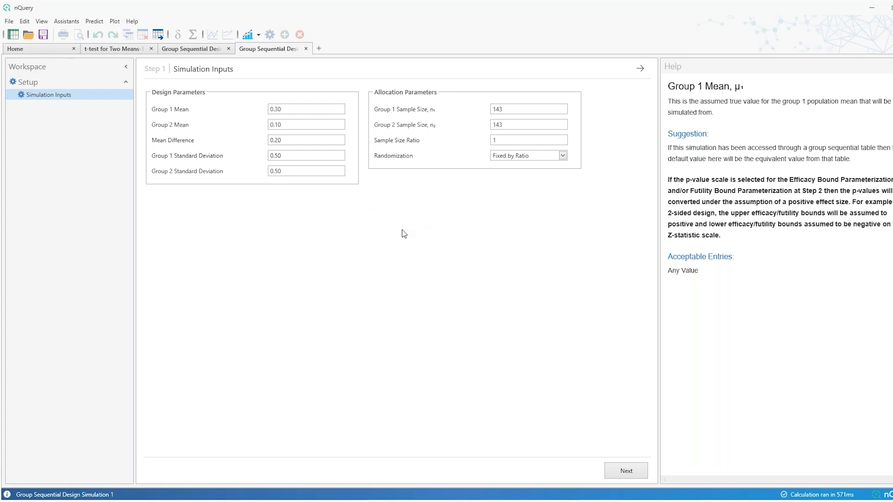
click(196, 48)
click(246, 49)
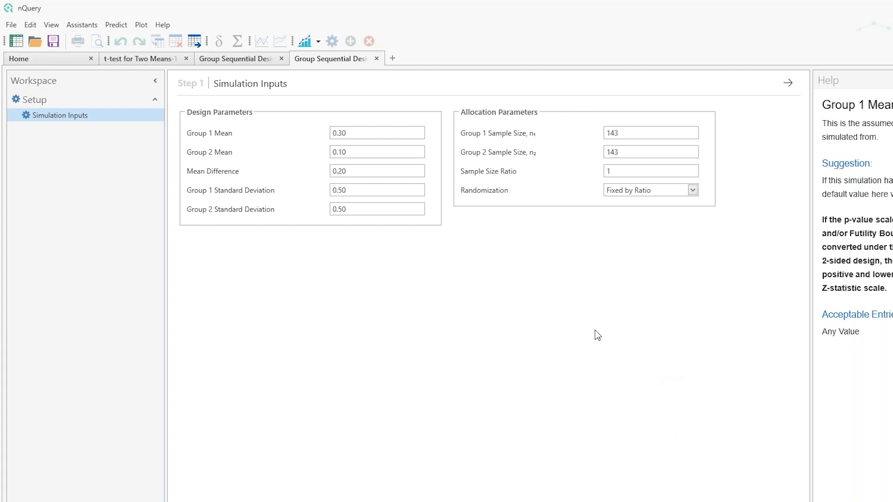
click(661, 494)
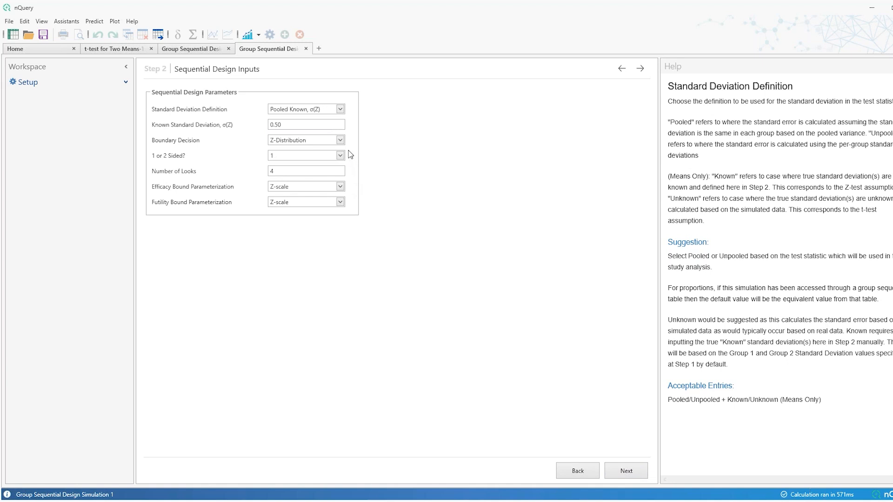
Keep Pooled Known, σ(Z) as the standard deviation definition and run the simulation with the prefilled boundary table
click(341, 108)
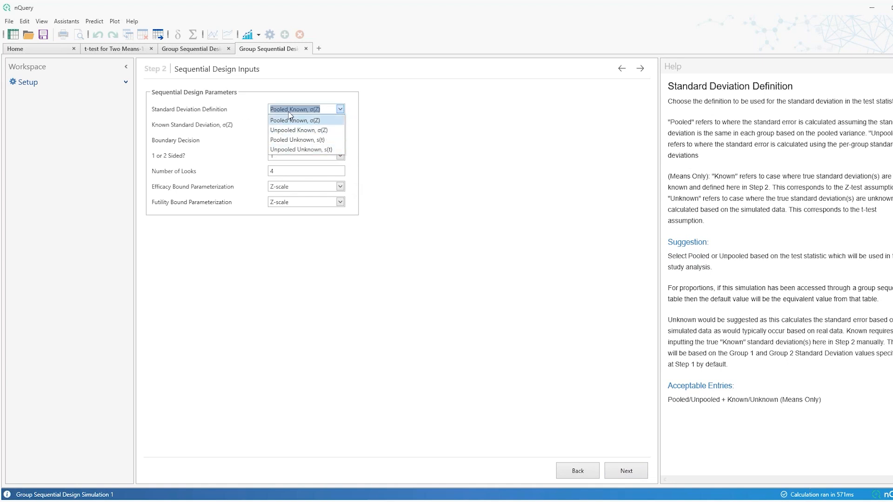
click(308, 121)
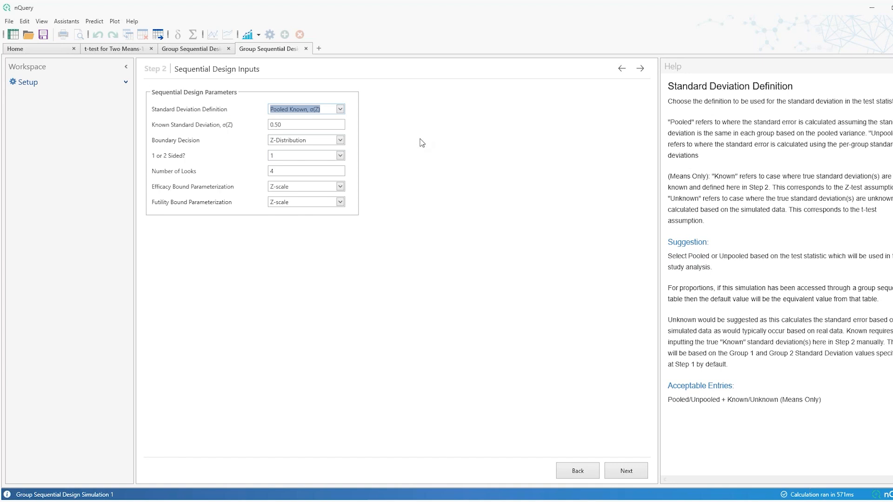
click(624, 470)
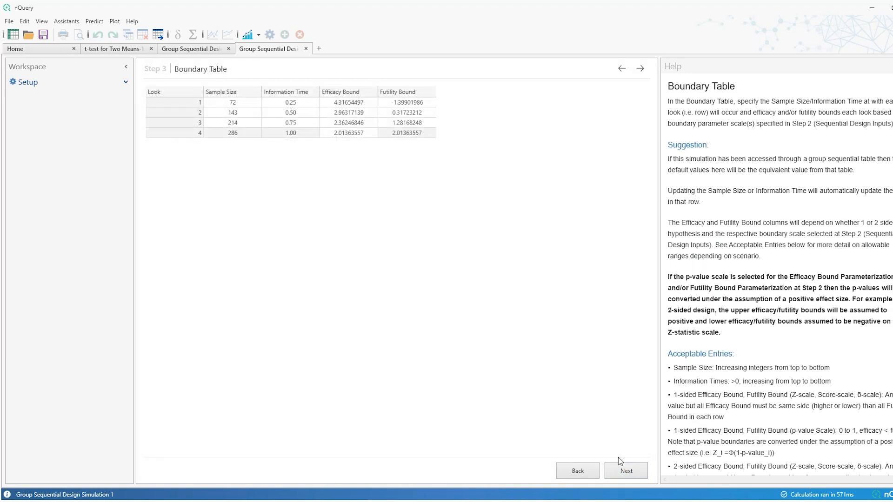
click(629, 471)
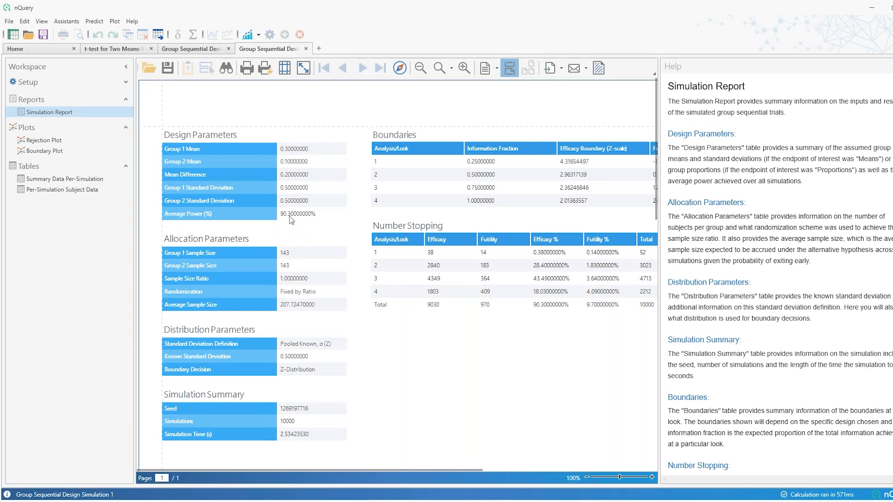
Compare the simulated average power in the simulation report with the power calculated in the group sequential table
click(207, 49)
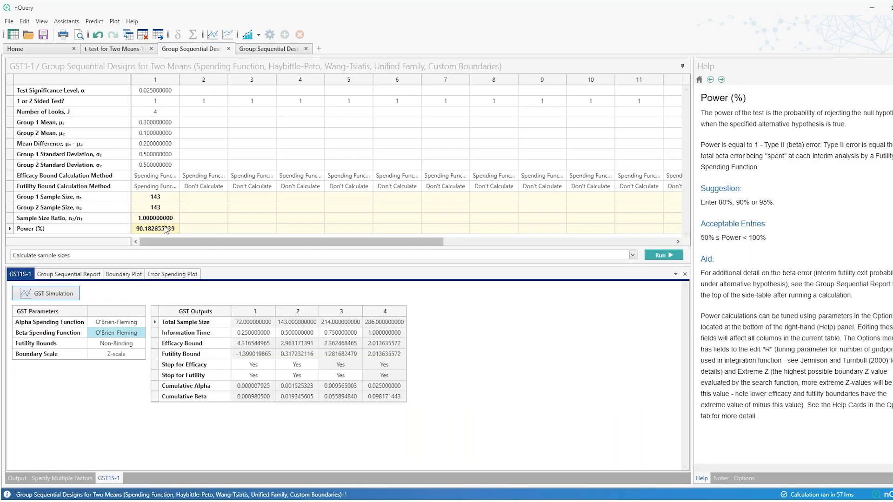
click(266, 49)
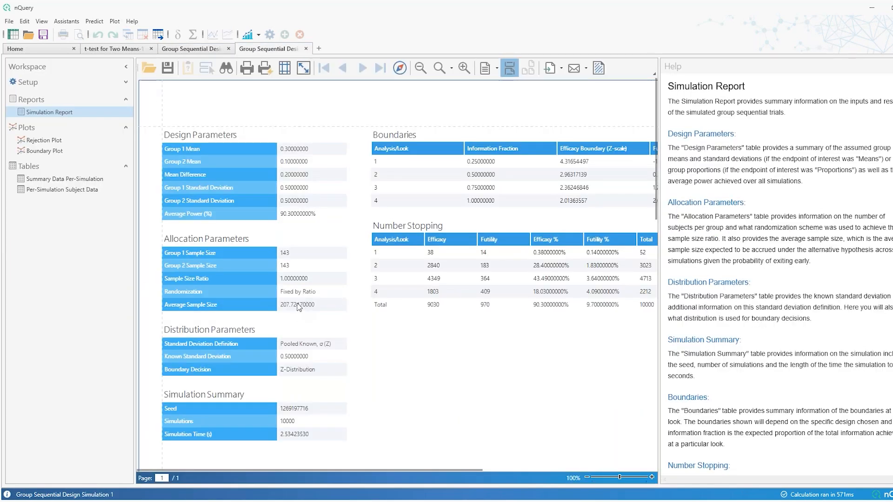